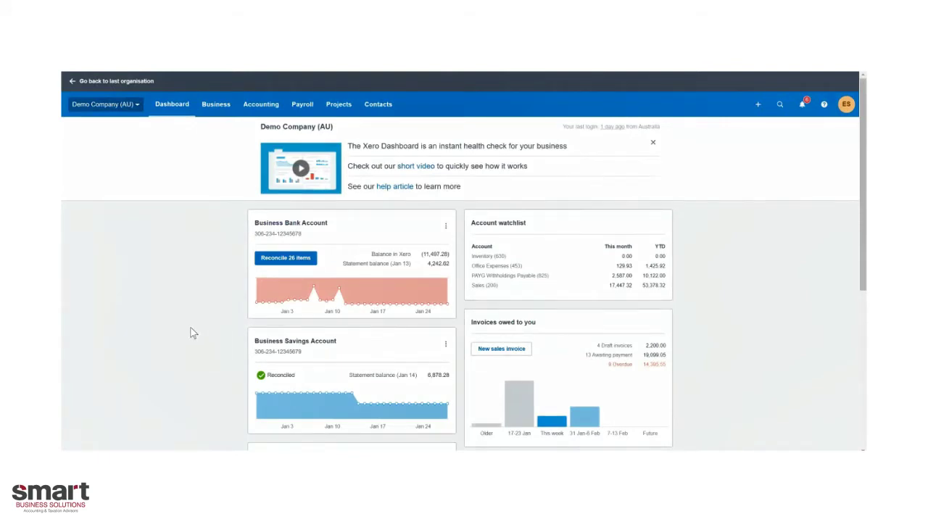
- Go to Business > Bills to pay to list Demo Company's supplier bills
left_click(214, 109)
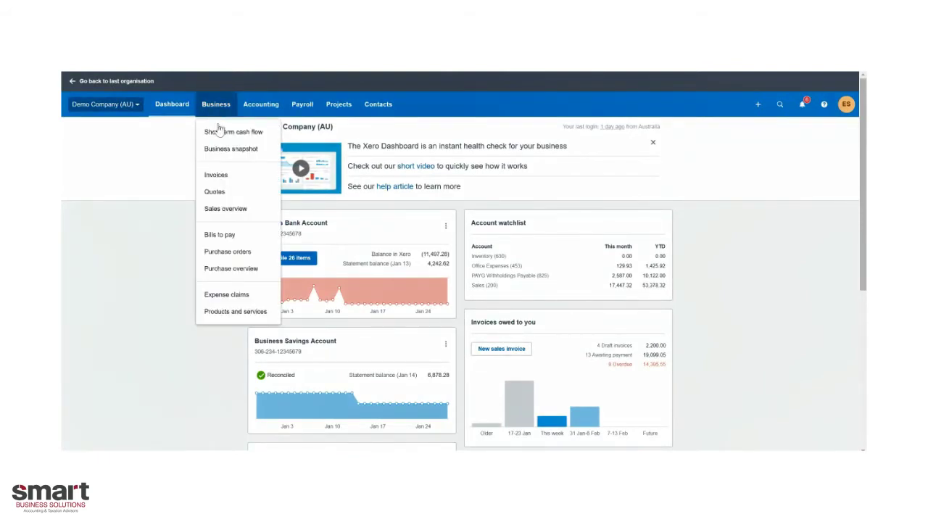
left_click(229, 237)
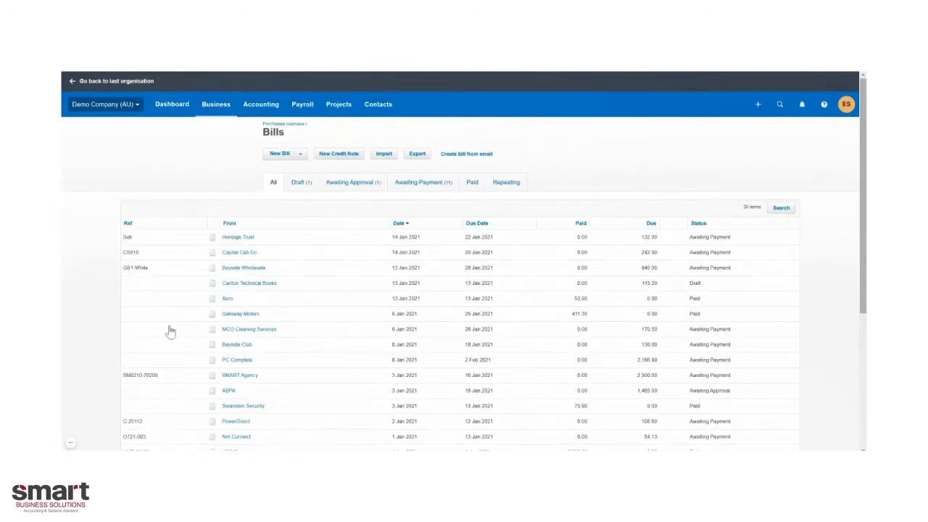
- Filter to Awaiting Payment bills and give SMART Agency SM0195-70135 a planned date of 10 Feb 2021
left_click(435, 185)
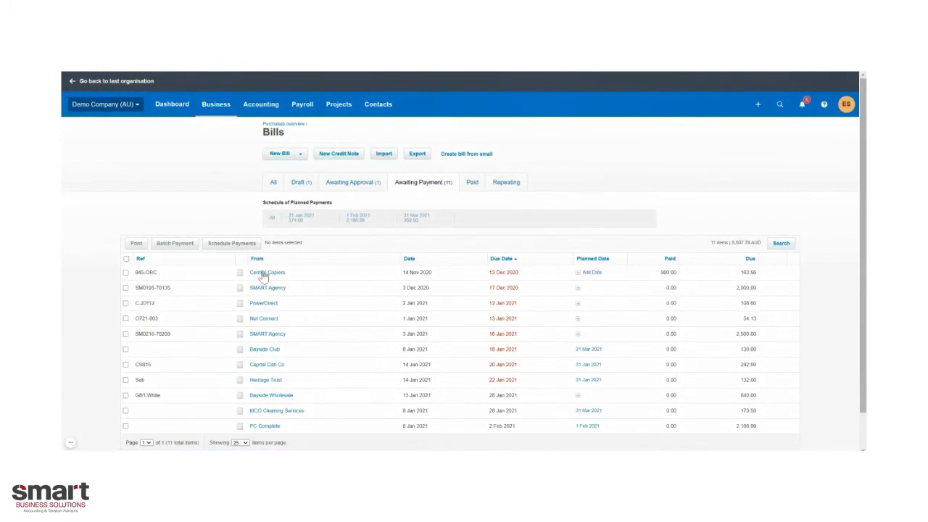
left_click(587, 290)
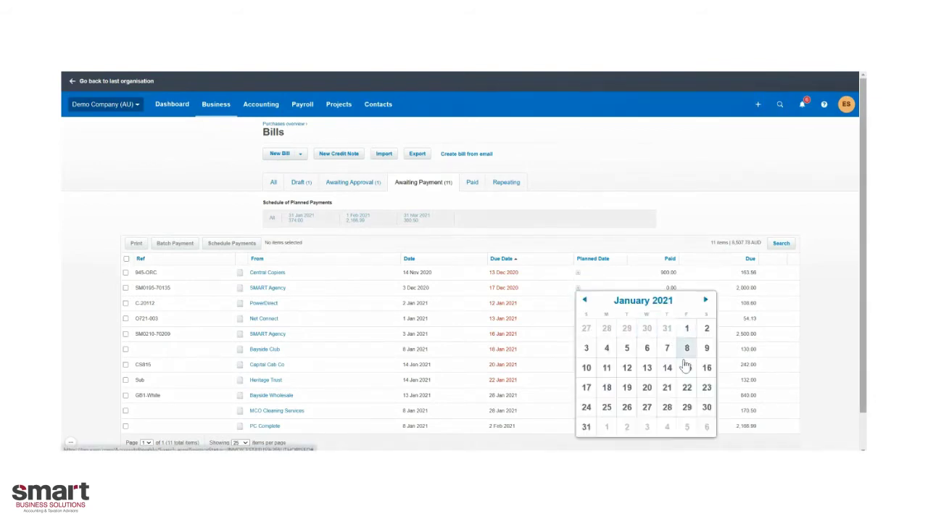
left_click(705, 299)
left_click(648, 357)
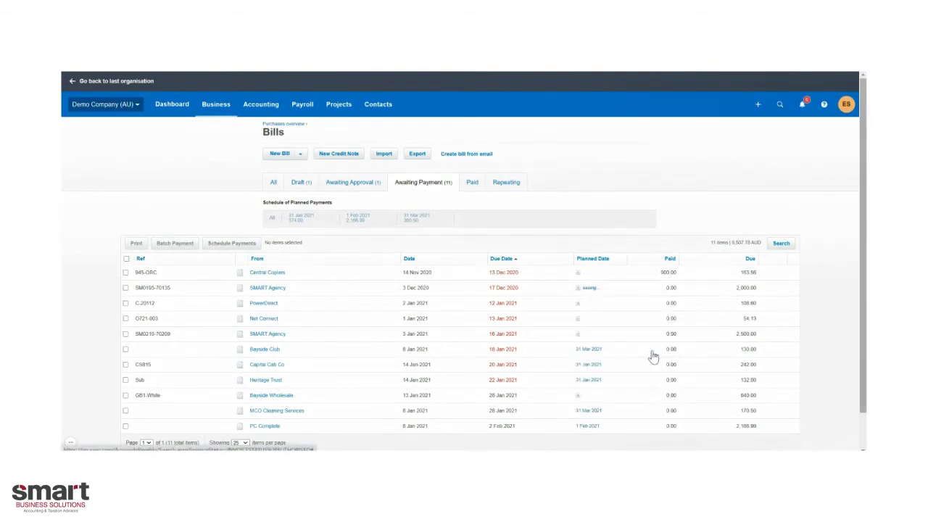
- Schedule the ticked PowerDirect C-20112 and SMART Agency SM0195-70135 bills for payment on 10 Feb 2021
left_click(125, 303)
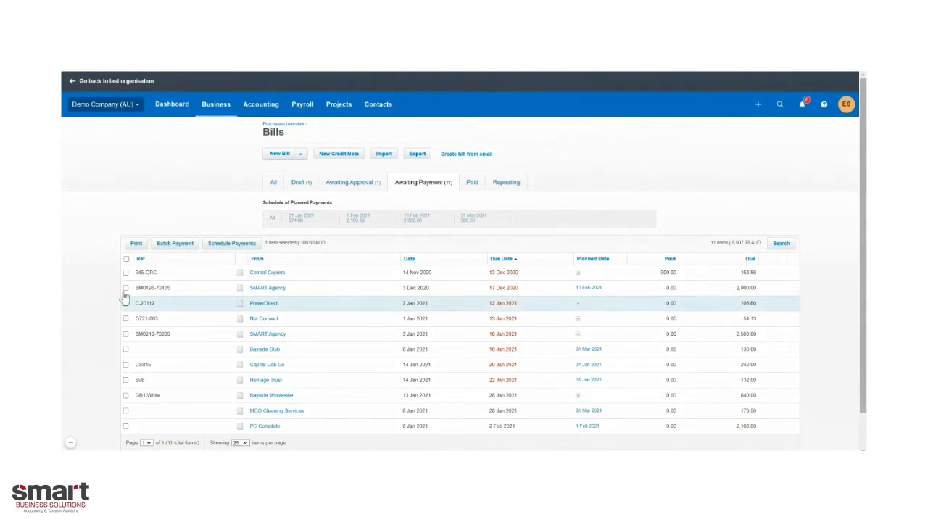
left_click(125, 288)
left_click(209, 249)
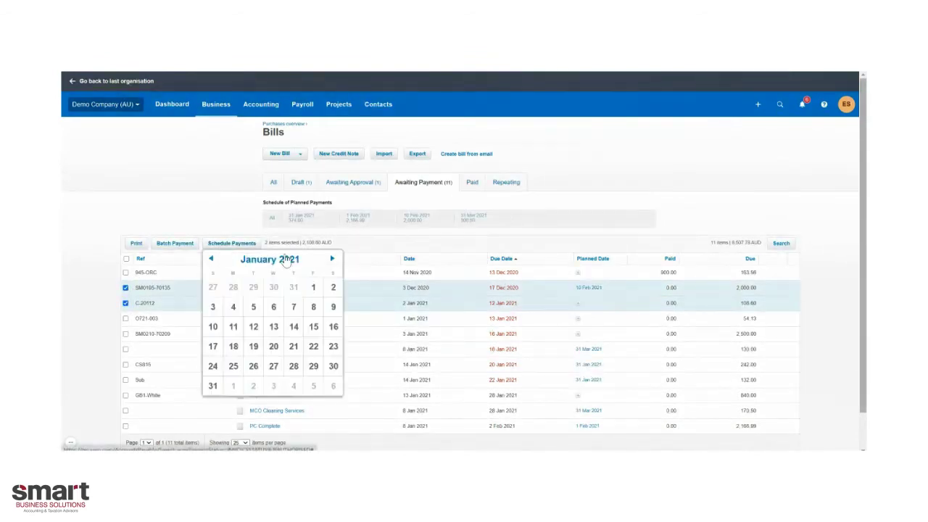
key("Escape")
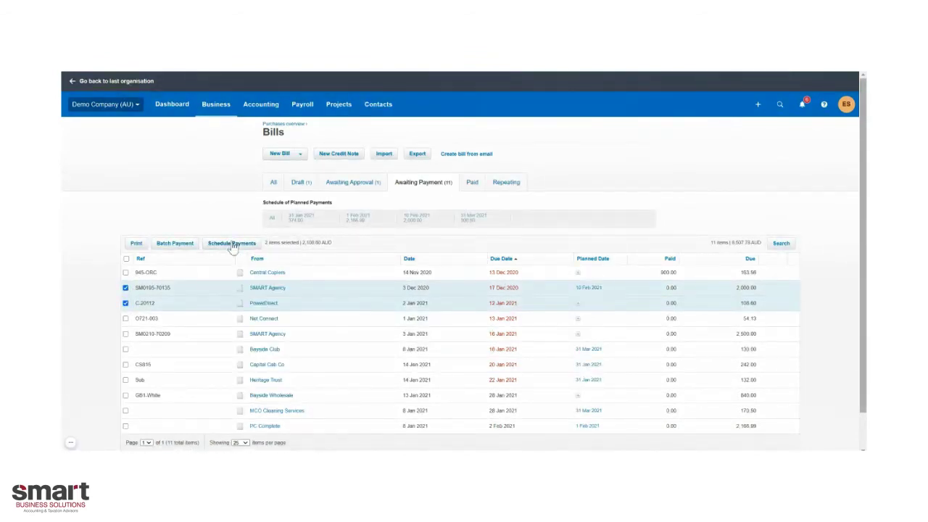
left_click(231, 244)
left_click(335, 259)
left_click(275, 310)
- Sort the awaiting-payment bills by due date, earliest first
left_click(126, 259)
left_click(126, 259)
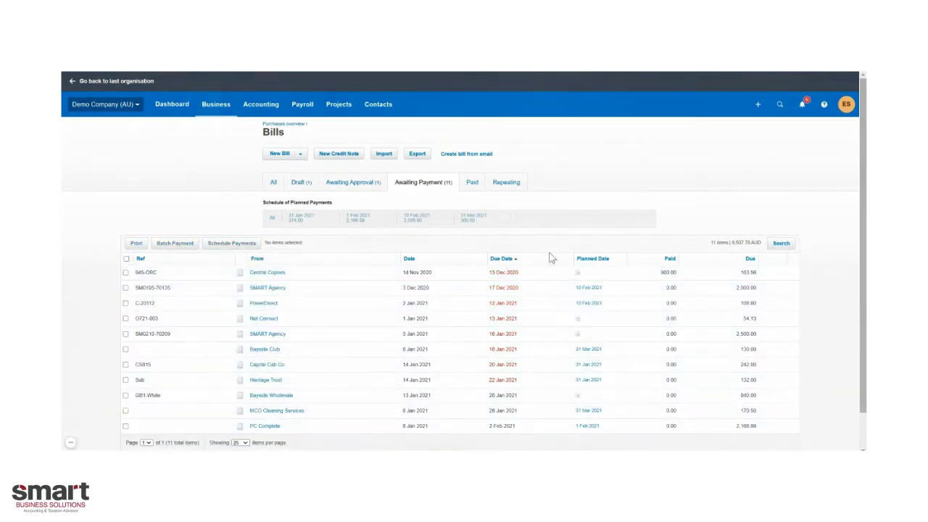
left_click(505, 258)
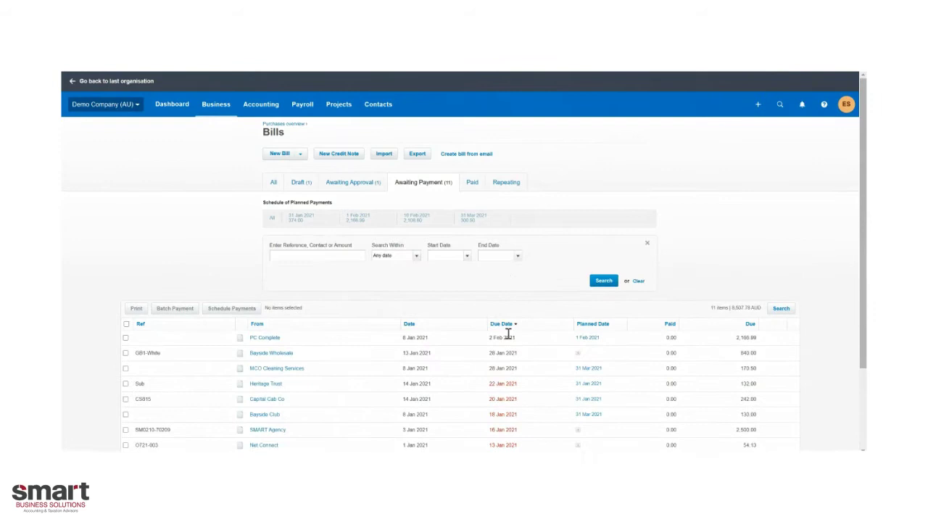
left_click(503, 324)
scroll(435, 326, "down", 3)
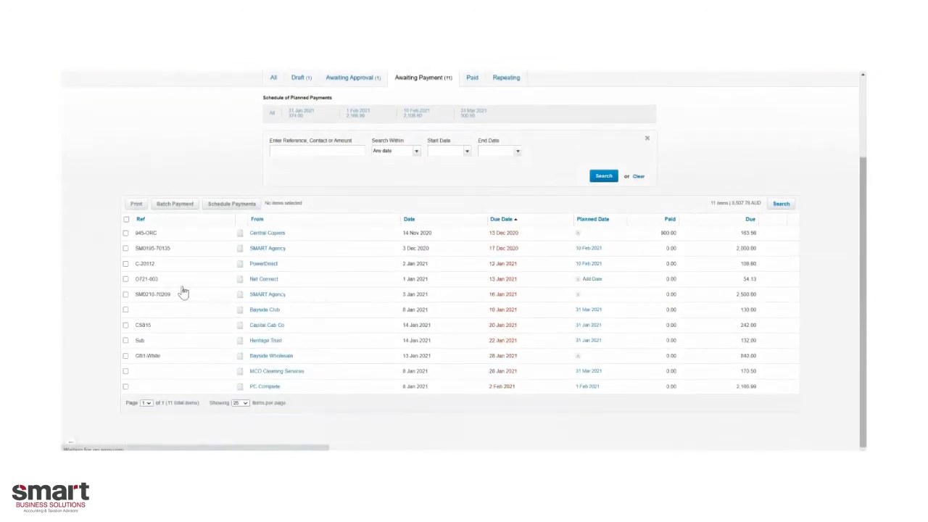
- Tick all bills except Bayside Wholesale GB1-White, MCO Cleaning Services and PC Complete
left_click(126, 219)
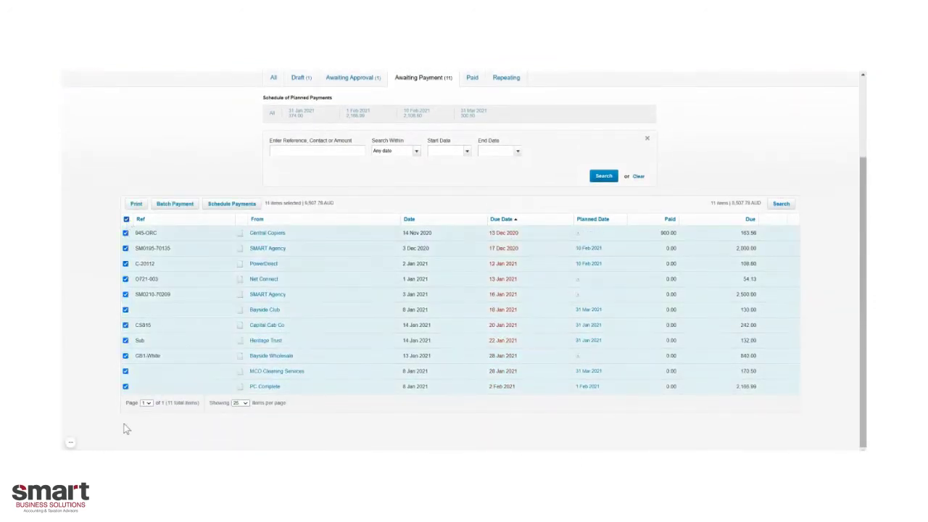
left_click(126, 356)
left_click(126, 371)
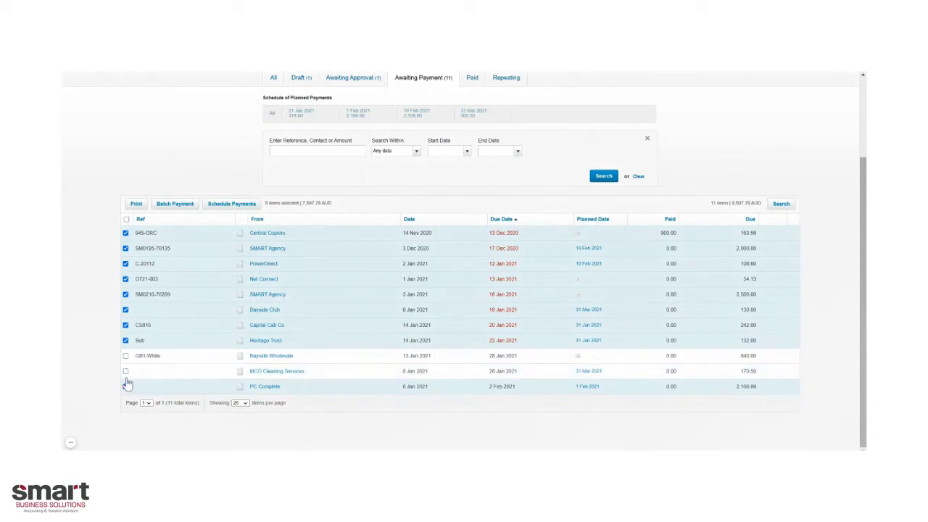
left_click(125, 386)
left_click(125, 264)
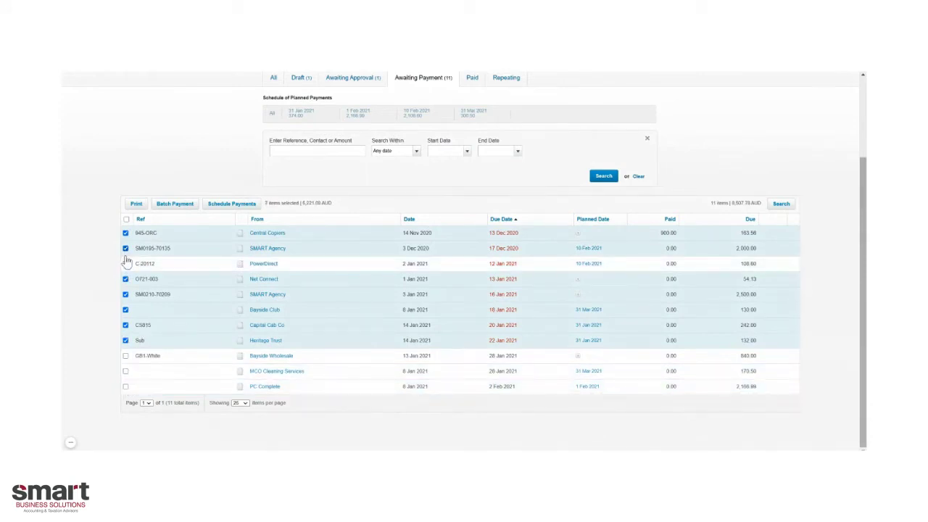
left_click(125, 264)
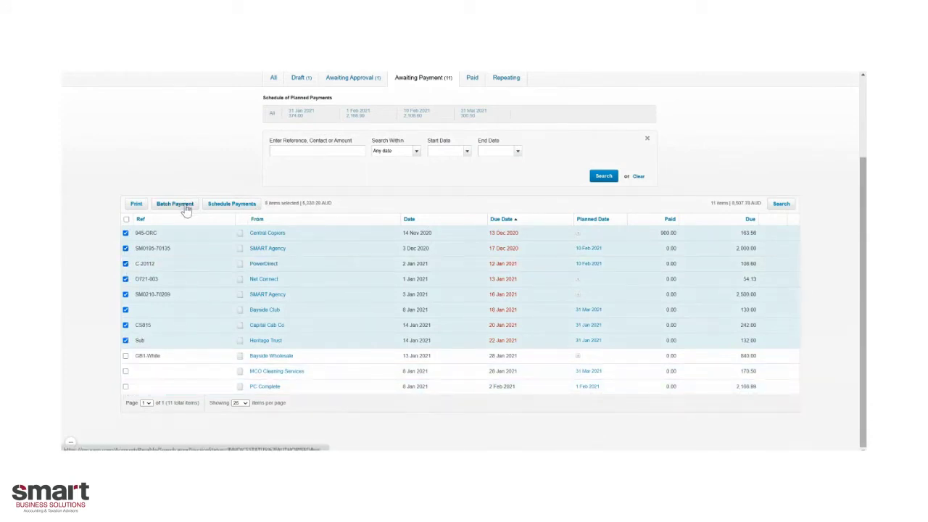
scroll(185, 217, "up", 2)
- Batch-pay the 8 bills from 090 - Business Bank Account and continue to the bill review
left_click(183, 301)
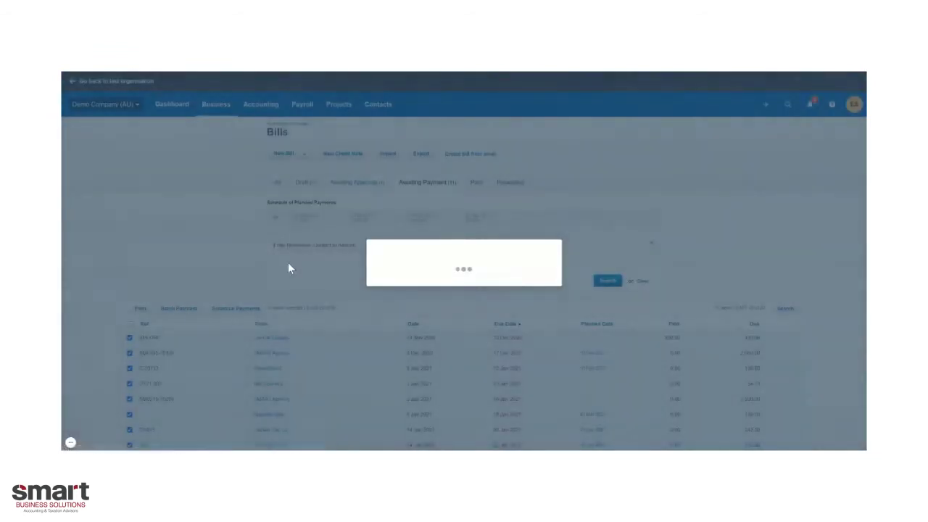
left_click(525, 284)
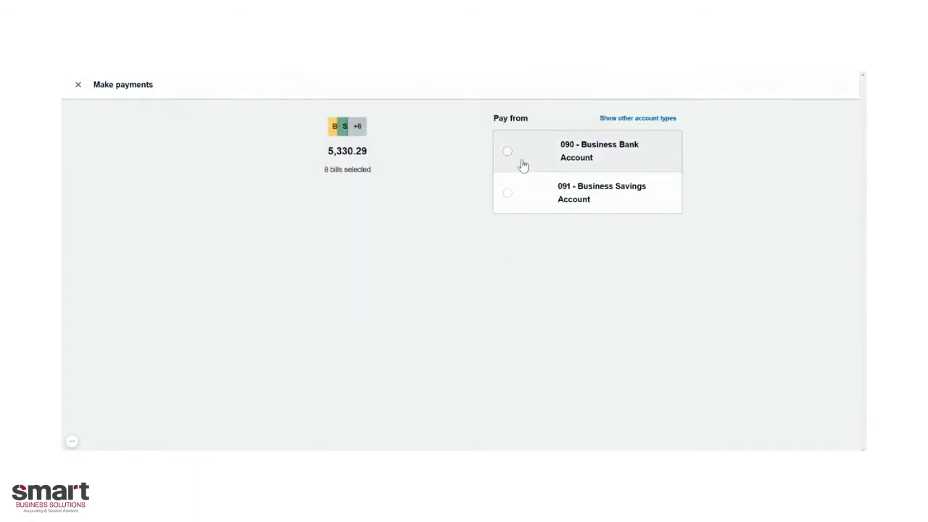
left_click(507, 151)
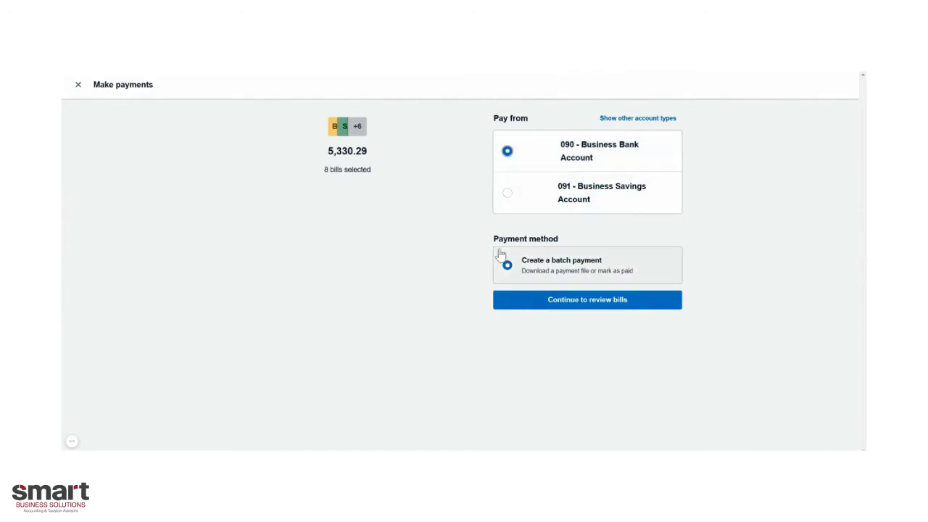
left_click(586, 303)
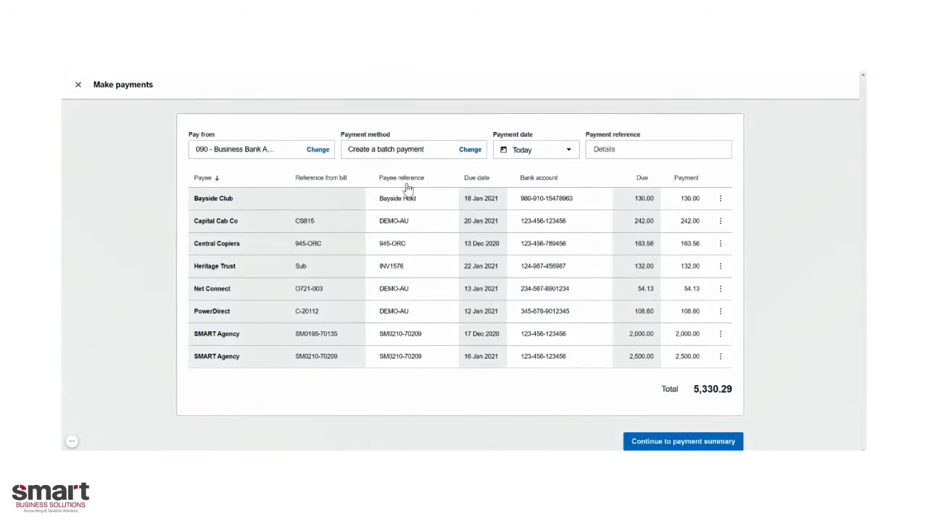
- Re-sort the review list by due date and keep the payment date as Today
double_click(492, 198)
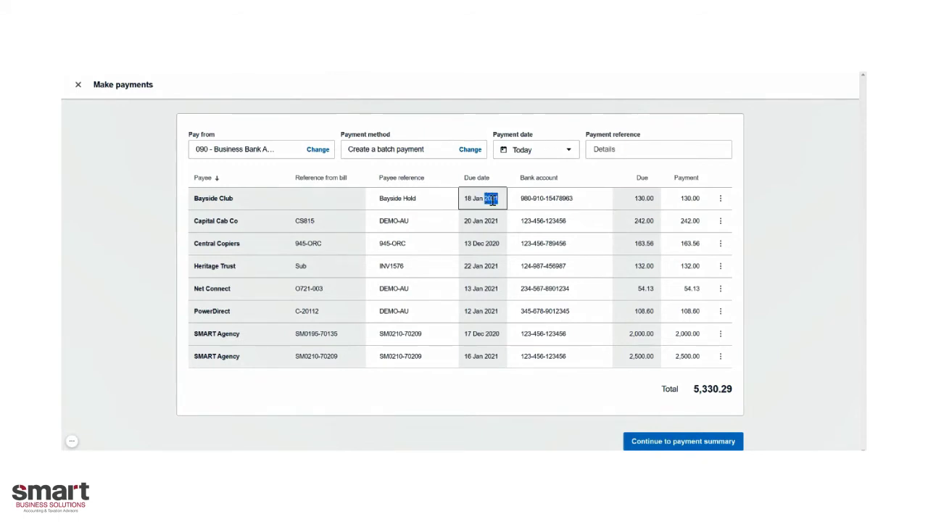
left_click(504, 178)
left_click(504, 178)
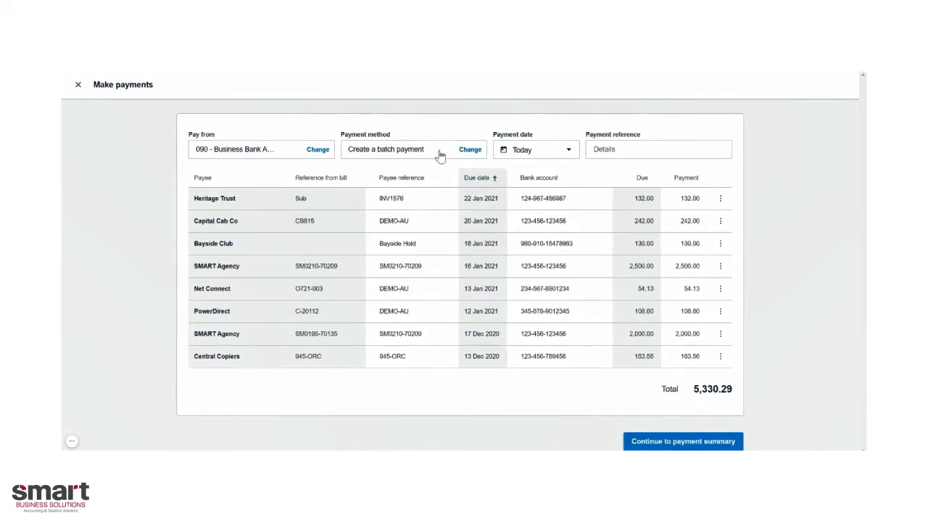
left_click(573, 152)
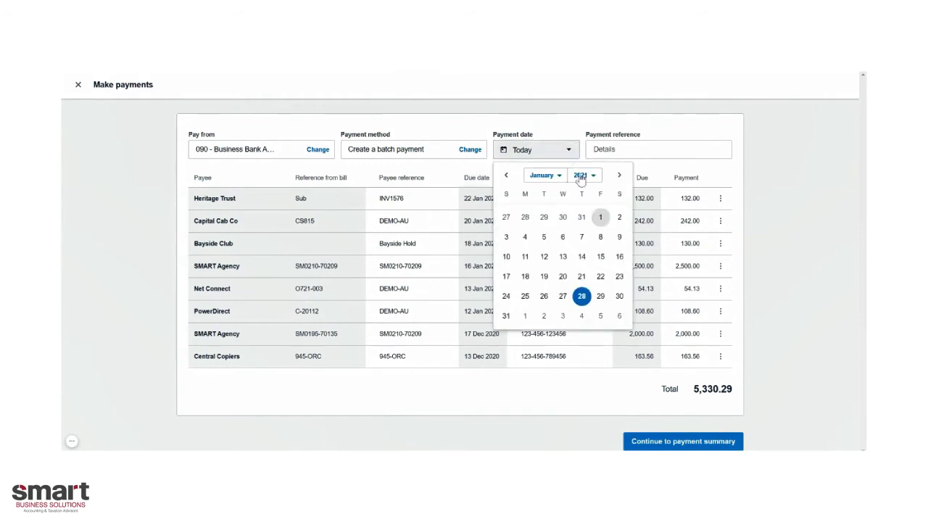
left_click(771, 195)
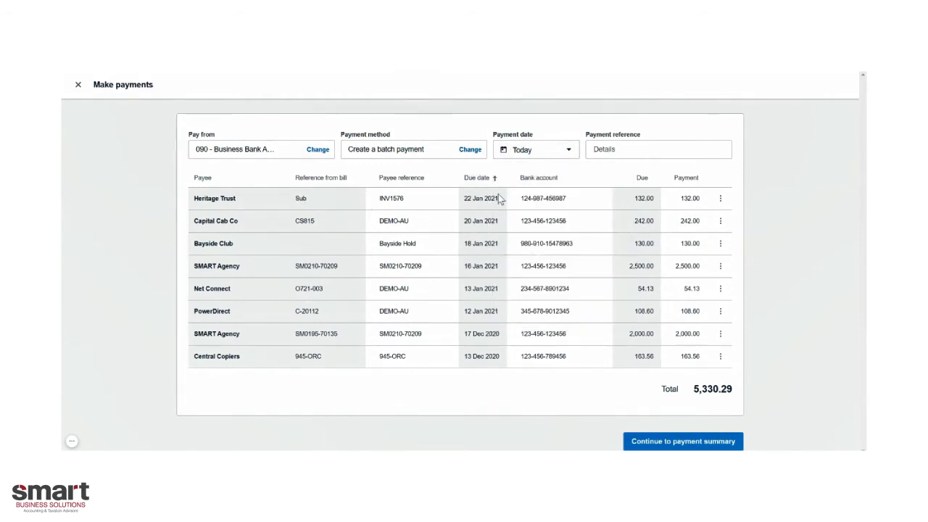
- Replace Heritage Trust's BSB and account number with new bank details, sorting the list by bank account
left_click(540, 207)
double_click(586, 201)
key("BackSpace")
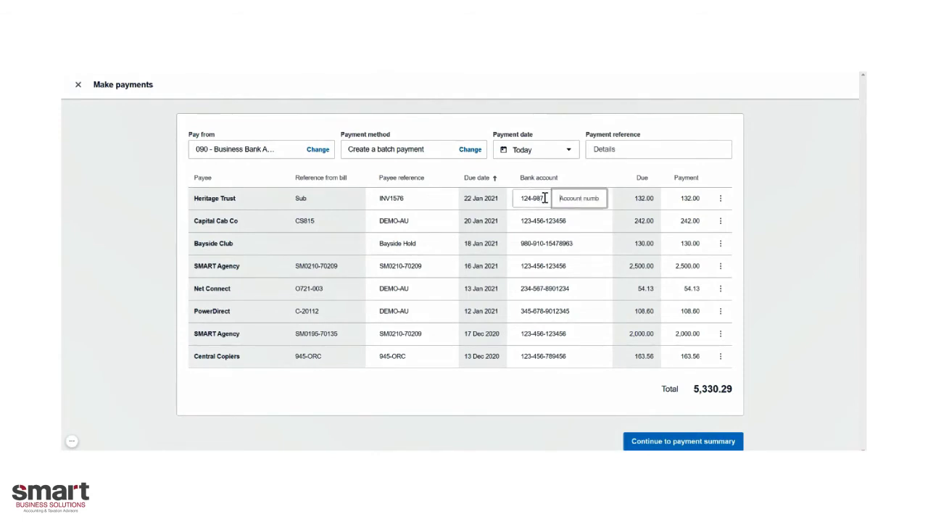
triple_click(543, 198)
key("BackSpace")
left_click(591, 179)
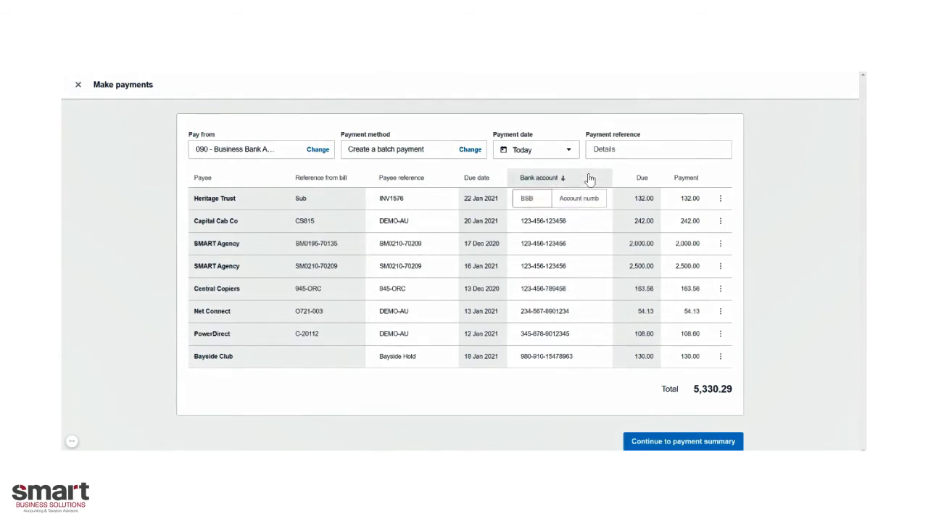
left_click(540, 202)
type("124-58")
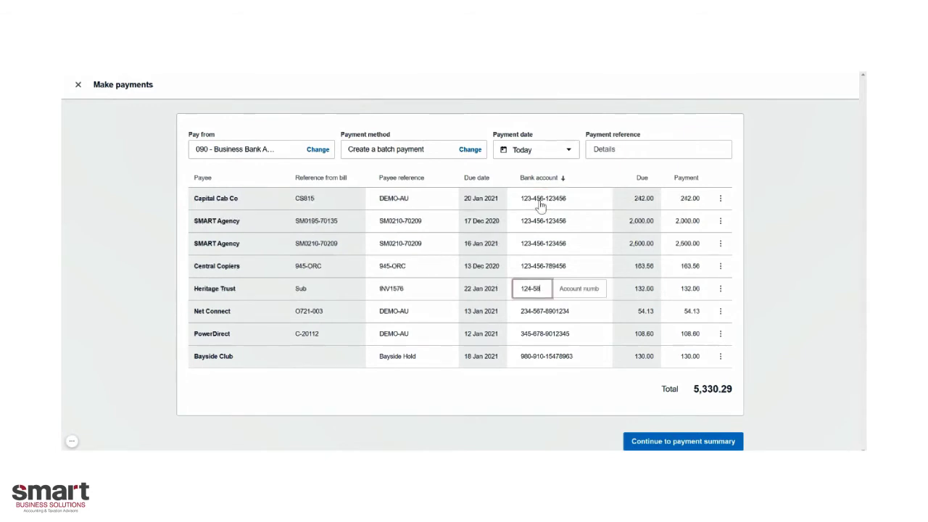
type("6 8")
type("249")
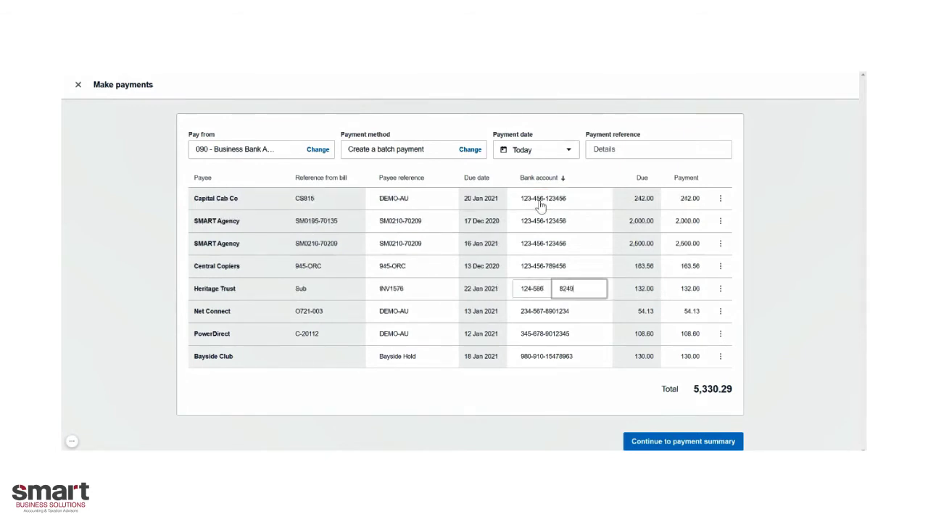
type("601")
left_click(657, 283)
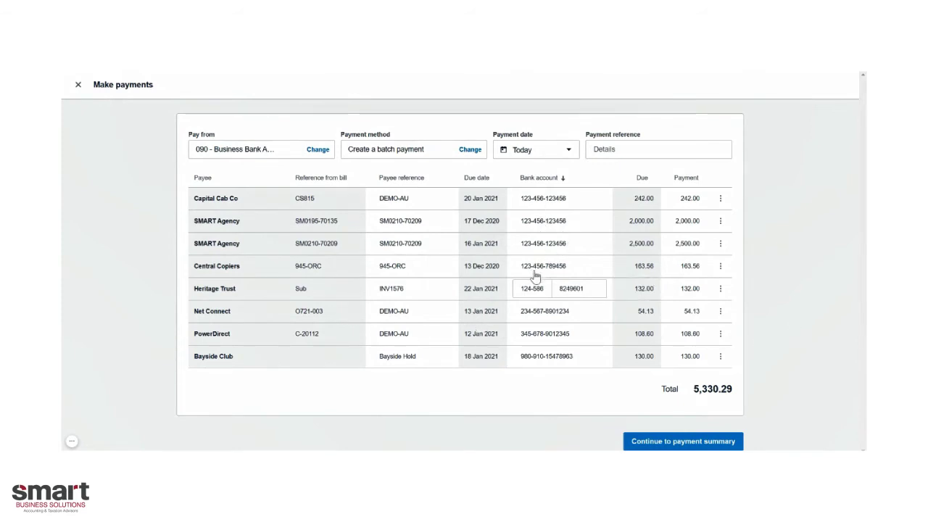
left_click(584, 288)
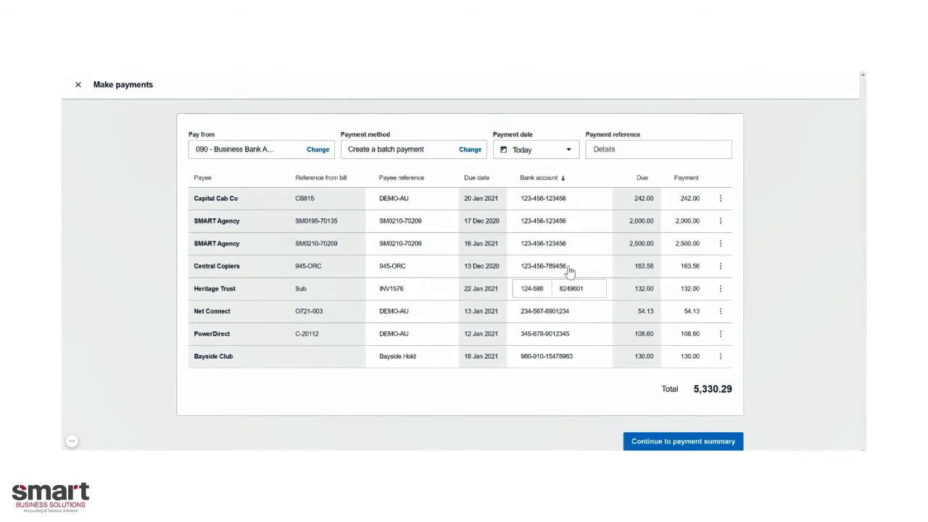
- Overwrite the final digits of Central Copiers' bank account number
left_click(597, 266)
left_click_drag(597, 266, 570, 266)
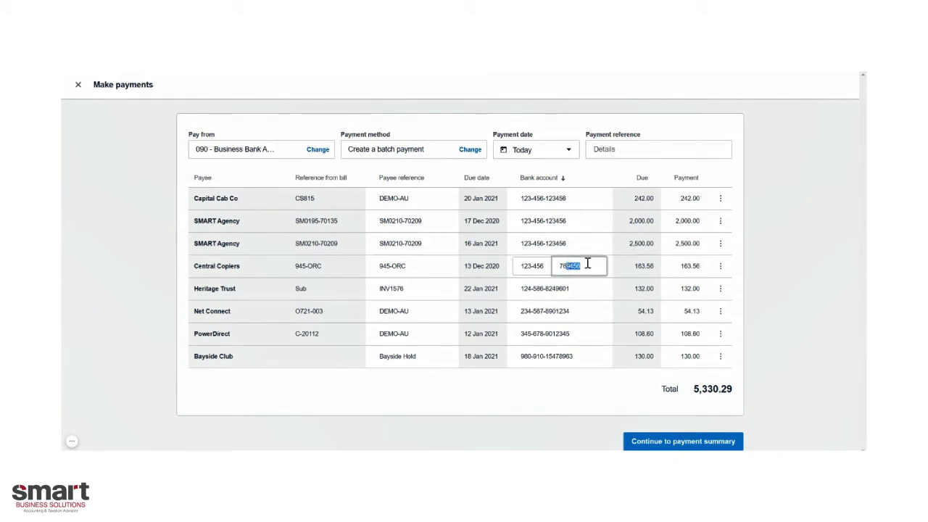
type("12")
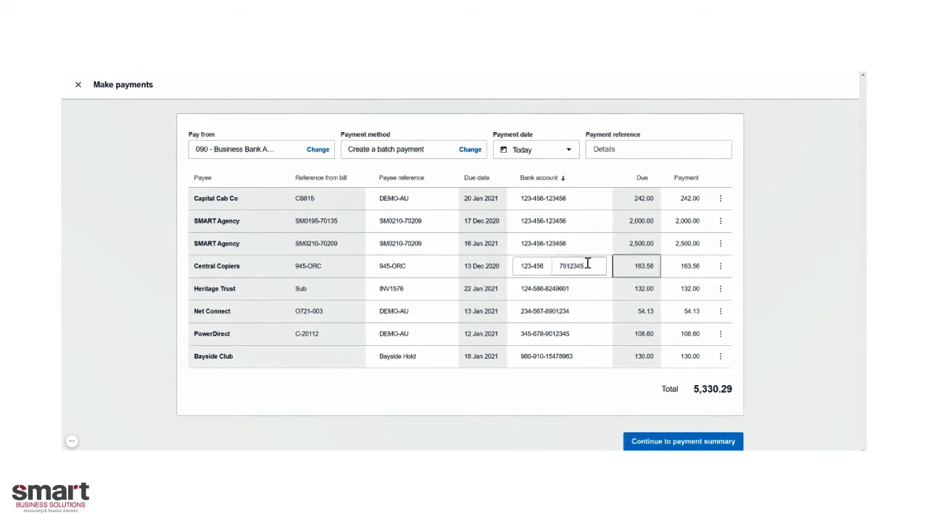
- Change Capital Cab Co's payee reference from DEMO-AU to INV CS815
left_click(405, 201)
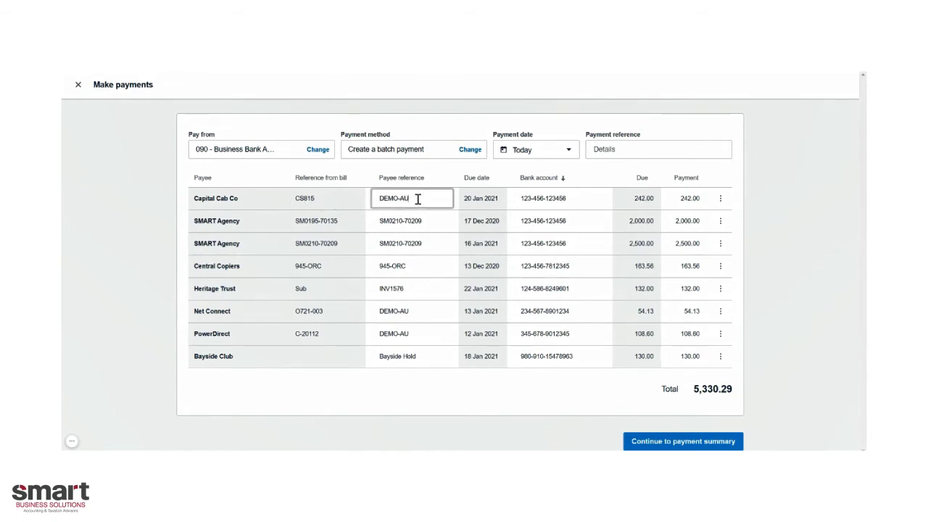
left_click_drag(418, 198, 381, 198)
key("BackSpace")
key("BackSpace")
key("BackSpace")
type("INV CS815")
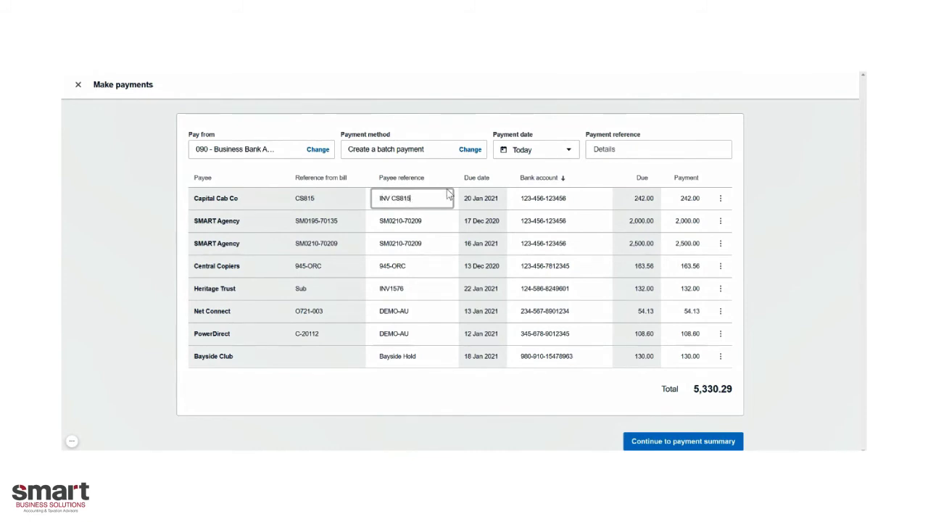
key("Return")
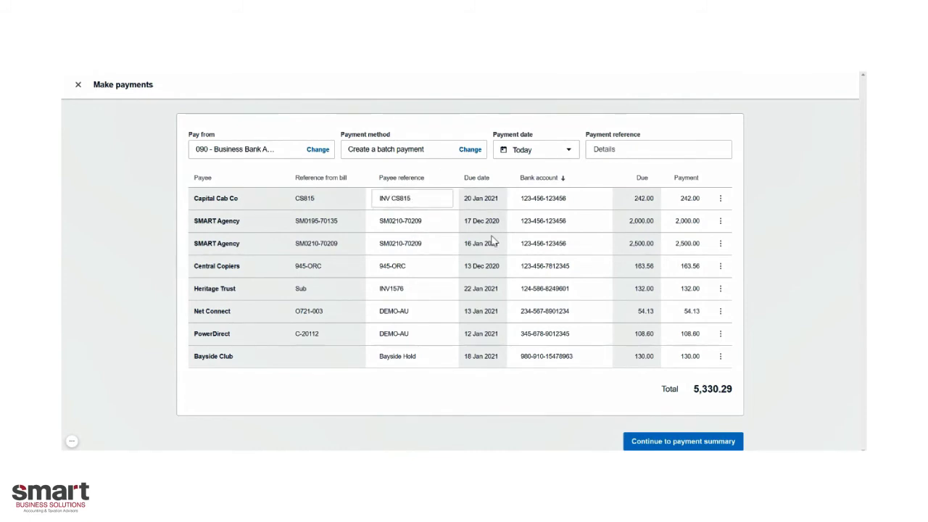
- Reduce the SMART Agency payment from 2,500.00 to 1,000.00
left_click_drag(685, 244, 653, 244)
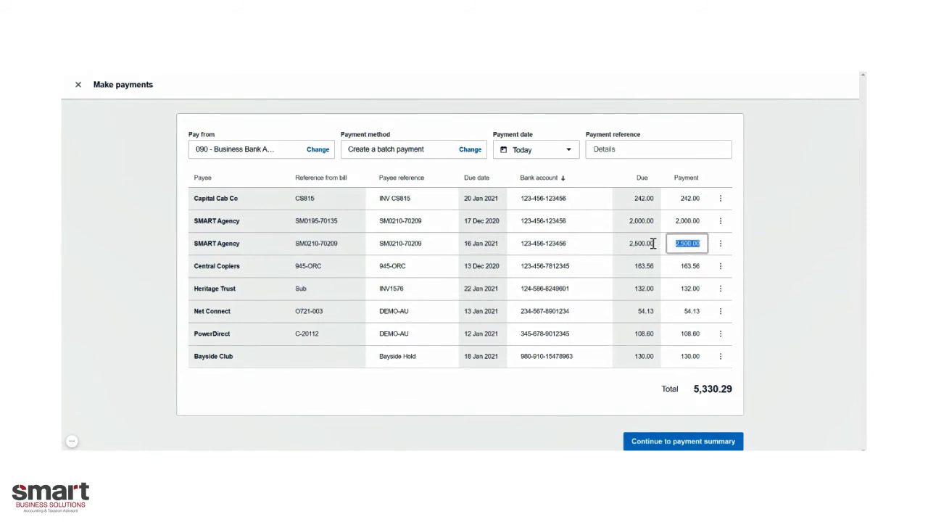
type("1000")
key("Tab")
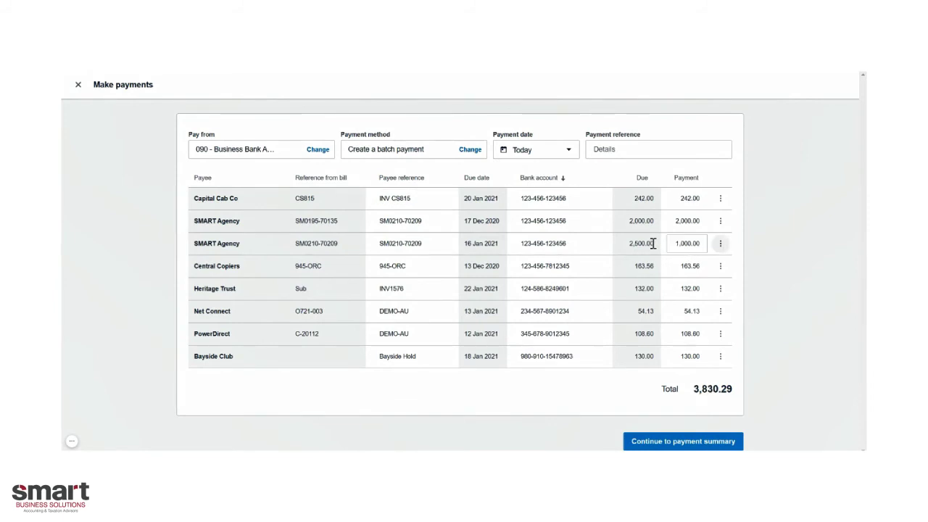
left_click(791, 254)
- Remove Bayside Club's bill from the batch, leaving a 3,700.29 total
left_click(721, 358)
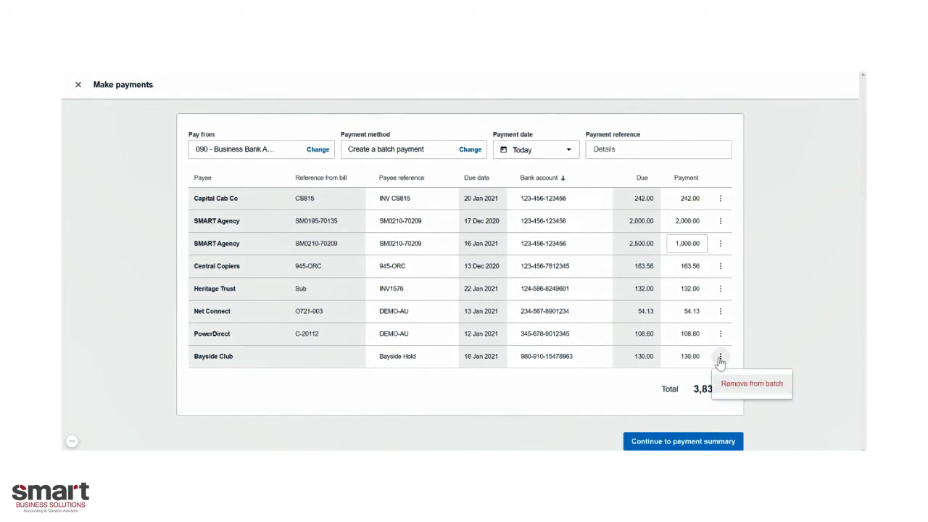
left_click(769, 389)
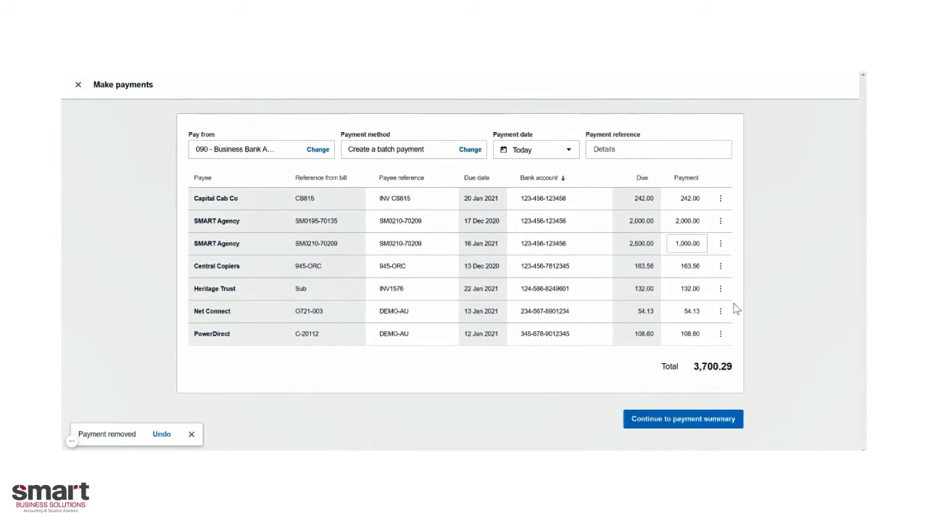
double_click(735, 353)
left_click(736, 338)
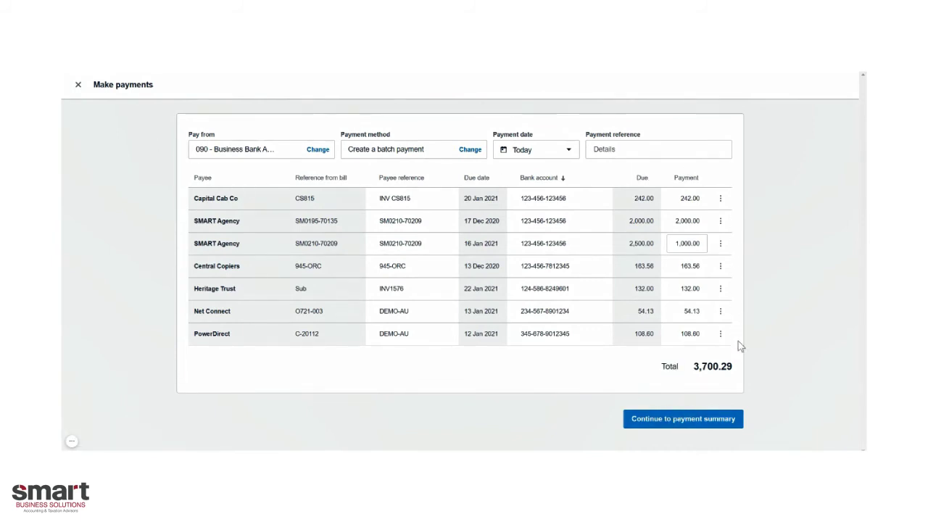
- Confirm the payment summary and finish, viewing the seven-bill 3,700.29 batch transaction
left_click(705, 422)
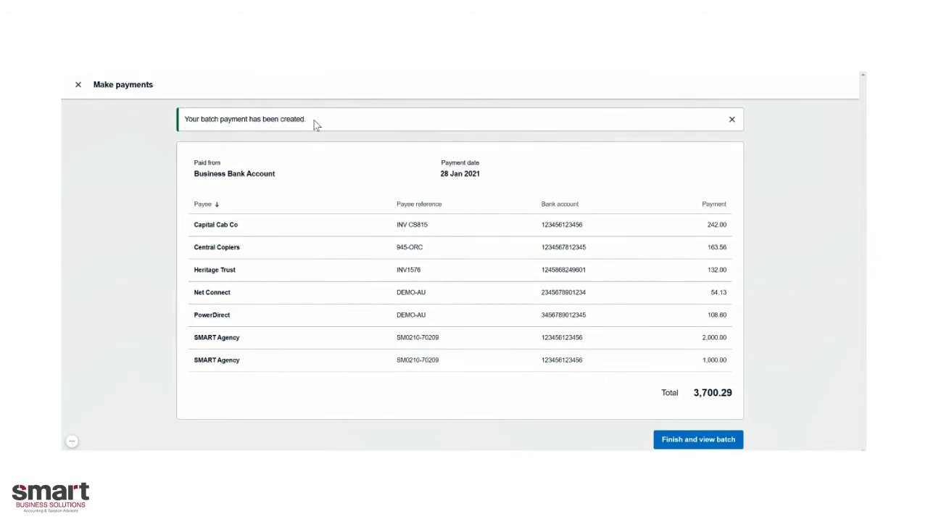
left_click(697, 444)
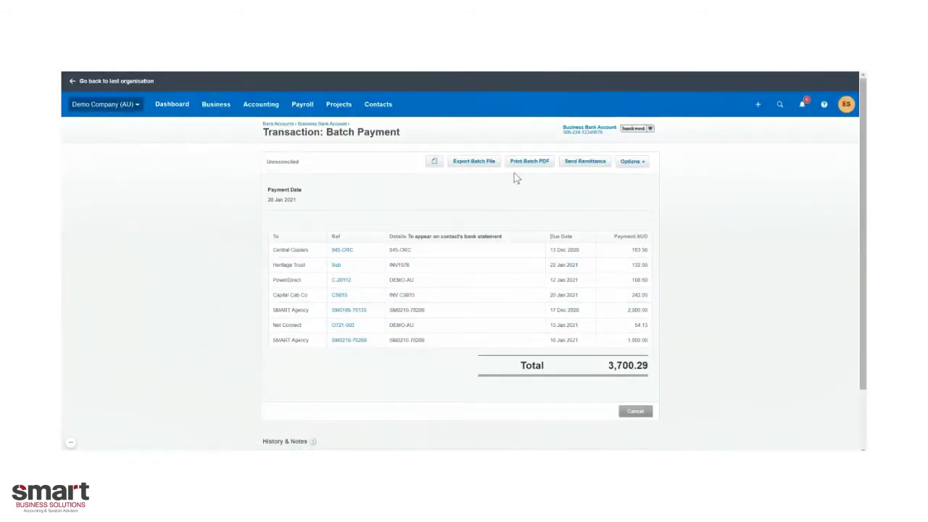
left_click(631, 162)
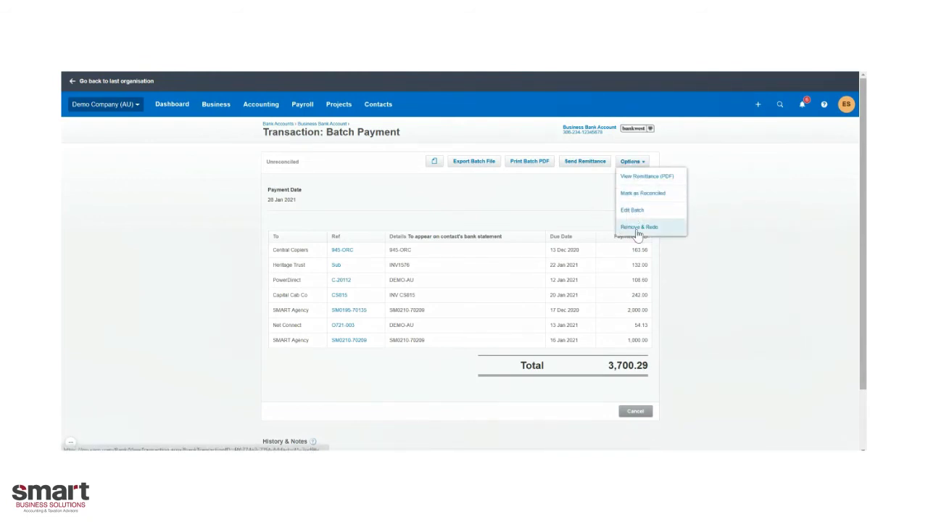
left_click(554, 204)
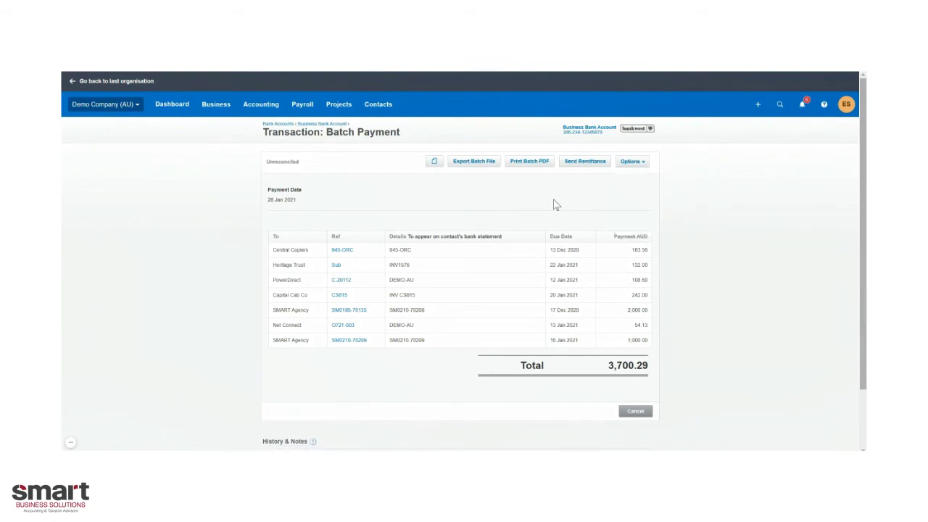
left_click(478, 167)
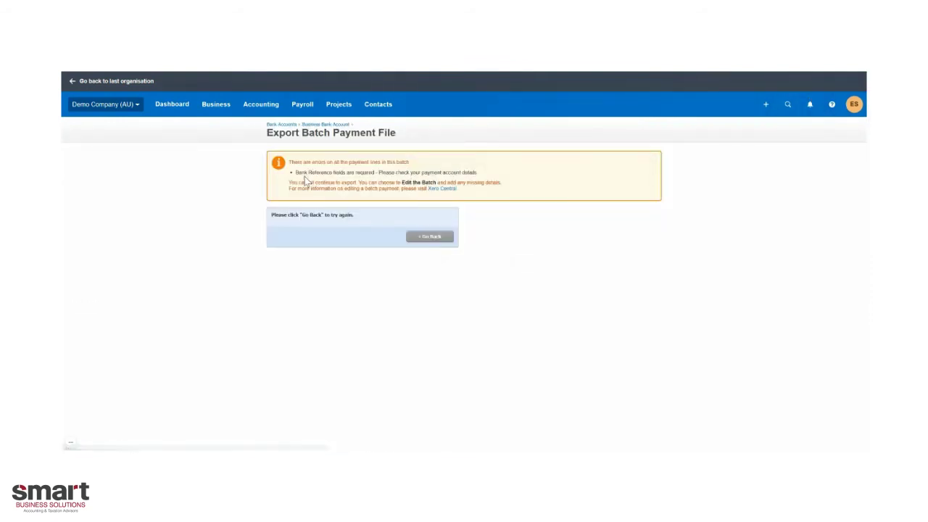
left_click(439, 239)
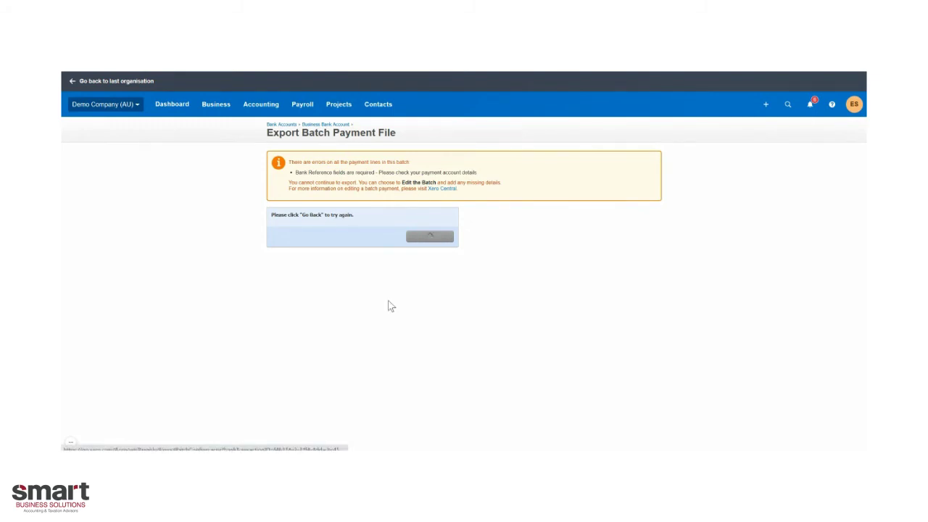
mouse_move(71, 443)
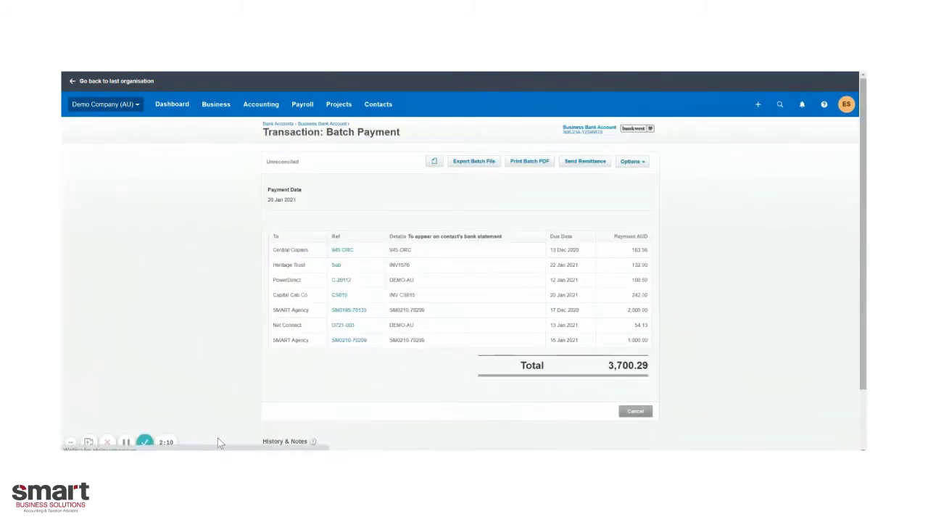
- Return to the Demo Company (AU) Dashboard from the top navigation
left_click(145, 442)
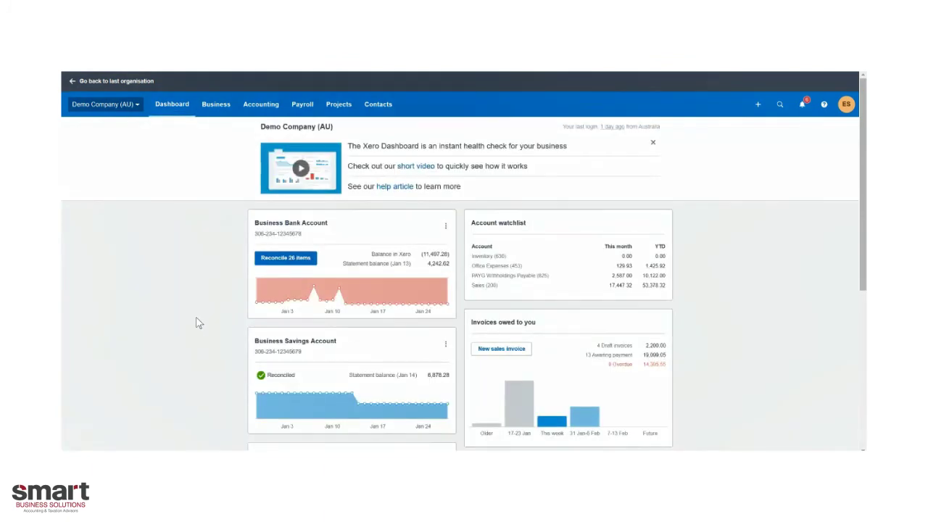